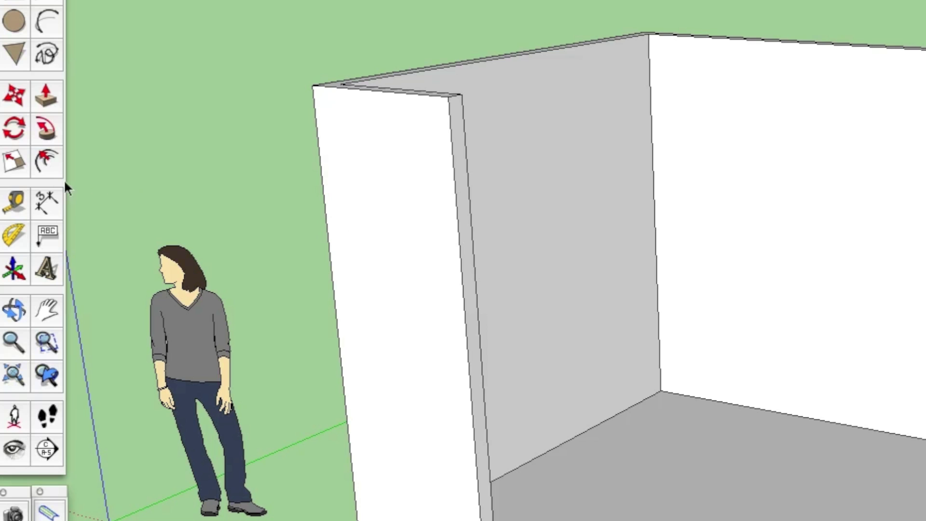
- Measure the room along its floor edge with the Tape Measure, reading 104 1/2"
{"action": "left_click", "coordinate": [11, 201]}
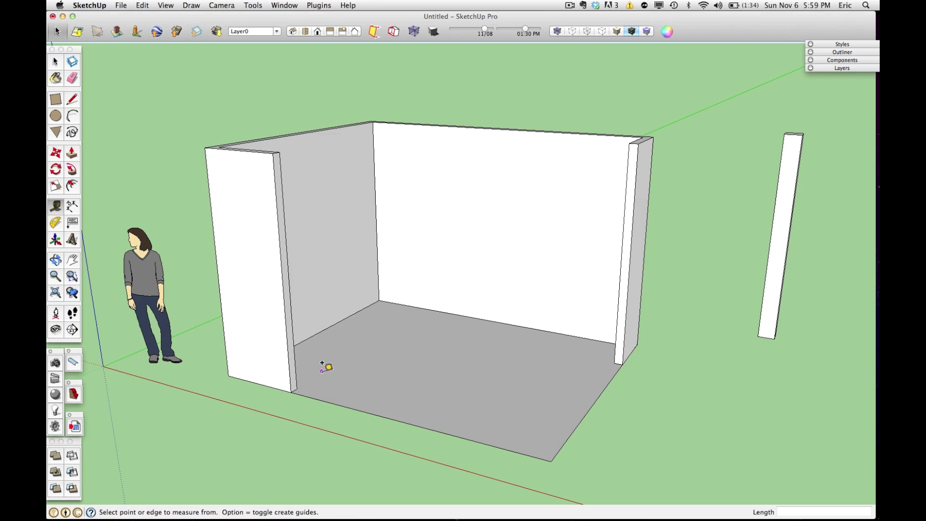
{"action": "mouse_move", "coordinate": [324, 365]}
{"action": "middle_mouse_down"}
{"action": "mouse_move", "coordinate": [368, 405]}
{"action": "mouse_move", "coordinate": [325, 343]}
{"action": "middle_mouse_up"}
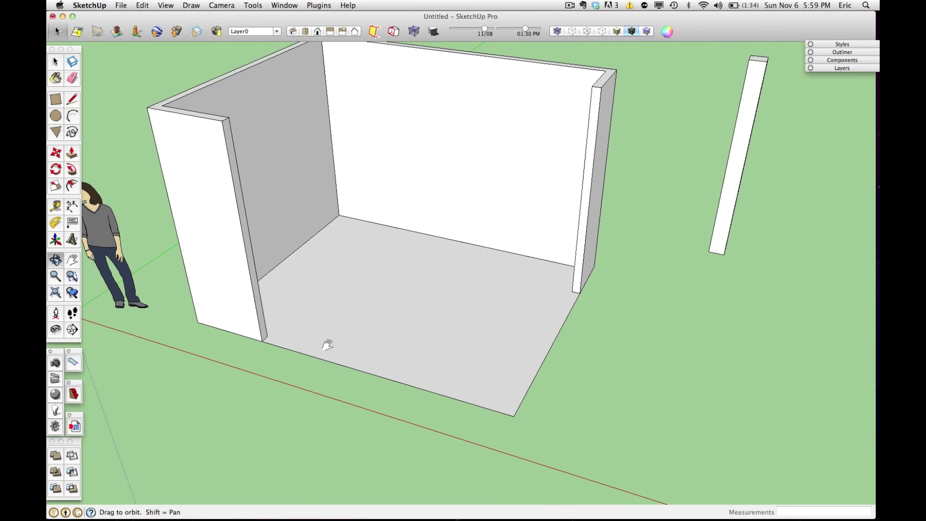
{"action": "left_click", "coordinate": [268, 331]}
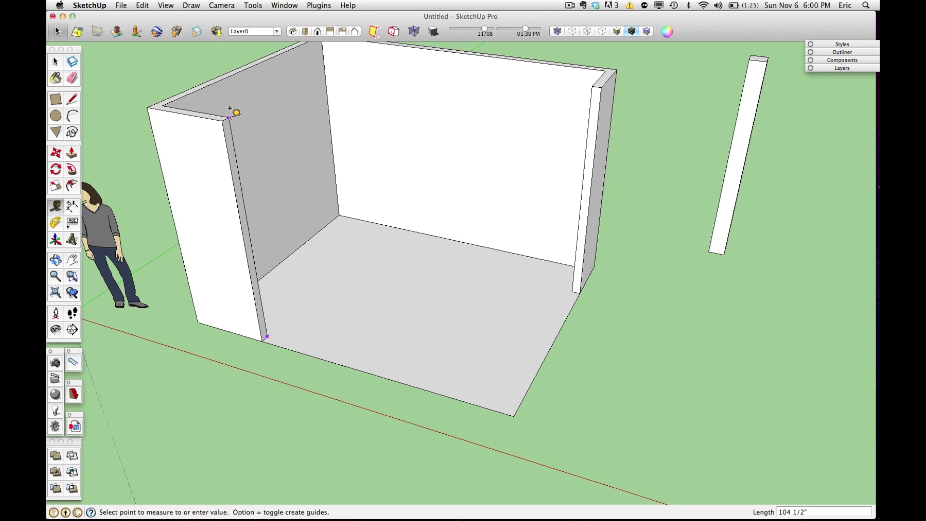
{"action": "left_click", "coordinate": [234, 114]}
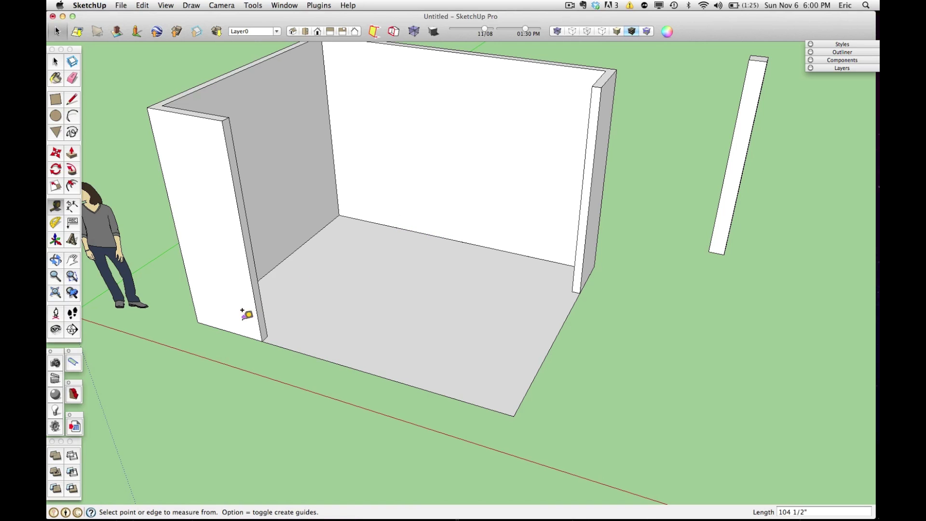
- Measure the front wall's height from its bottom corner to its top corner
{"action": "left_click", "coordinate": [264, 329]}
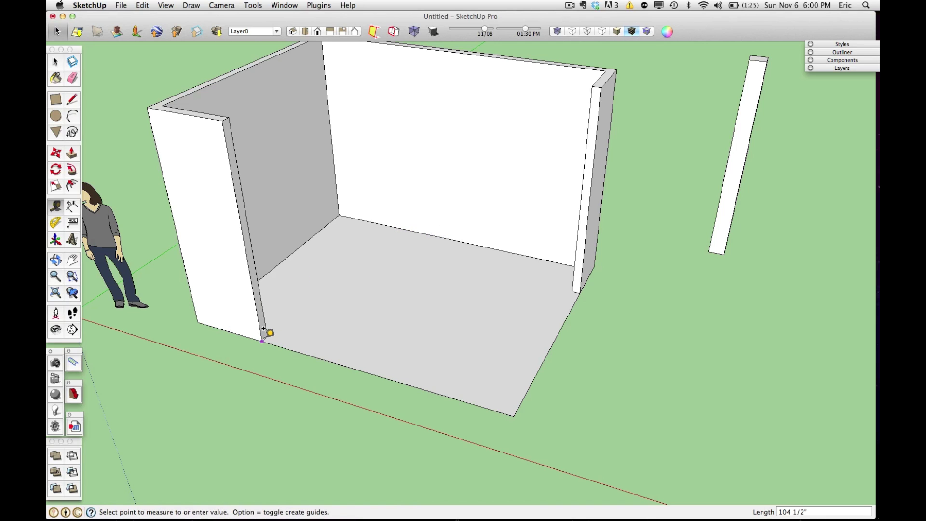
{"action": "left_click", "coordinate": [223, 117]}
{"action": "key", "text": "space"}
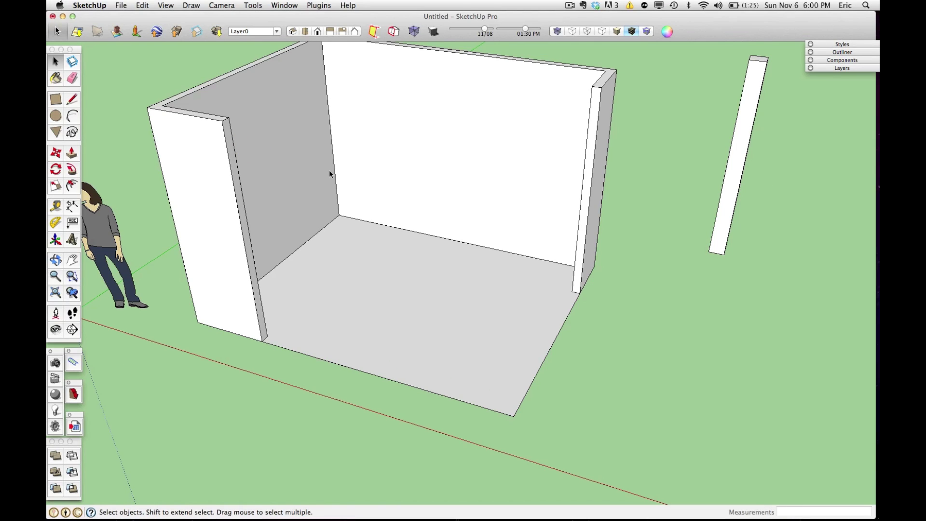
{"action": "middle_click_drag", "start_coordinate": [334, 172], "coordinate": [333, 232]}
{"action": "key", "text": "t"}
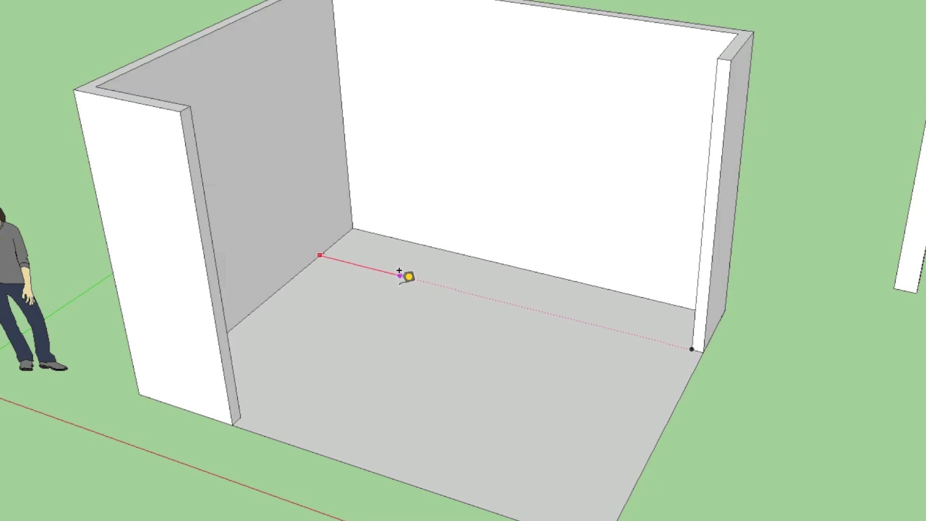
{"action": "left_click", "coordinate": [281, 288]}
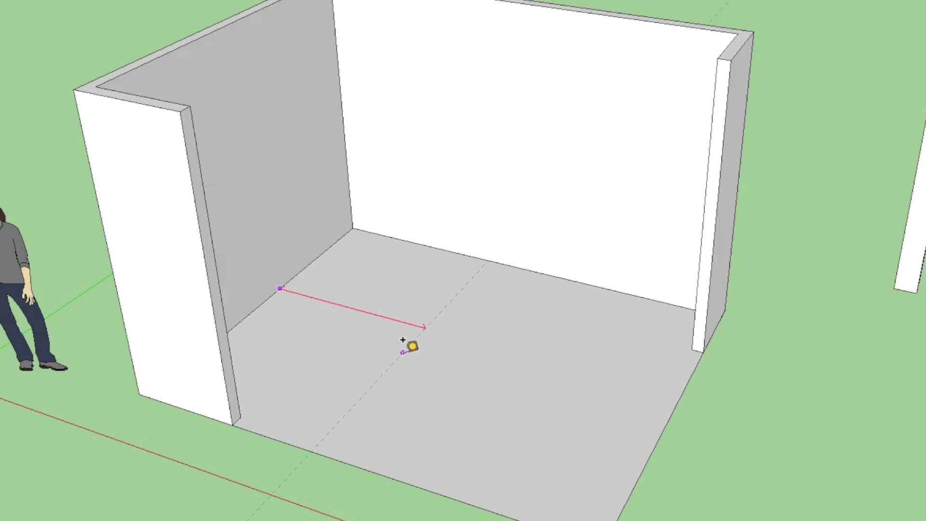
{"action": "left_click", "coordinate": [403, 353]}
{"action": "left_click", "coordinate": [555, 277]}
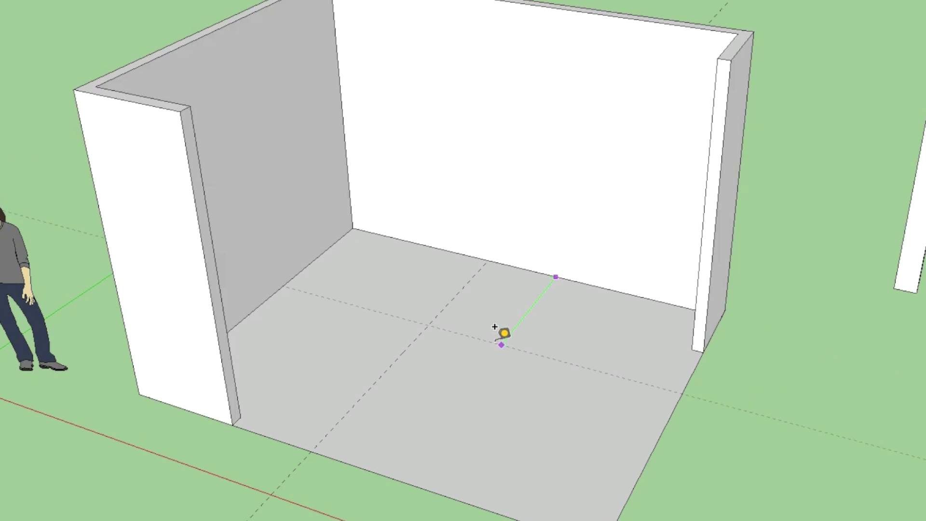
{"action": "left_click", "coordinate": [496, 341]}
{"action": "key", "text": "super+z"}
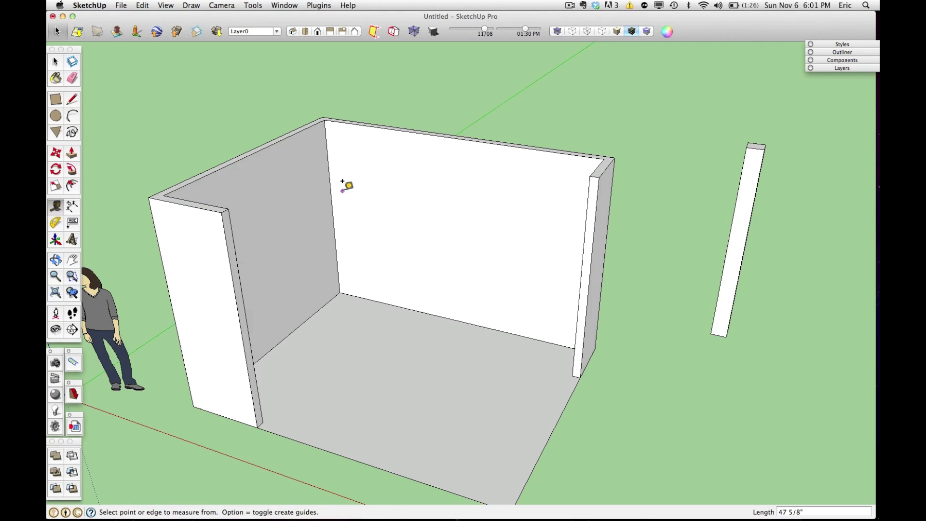
- Place a vertical guide on the back wall 50 3/4" from its left corner
{"action": "scroll", "coordinate": [337, 179], "scroll_direction": "up", "scroll_amount": 2}
{"action": "scroll", "coordinate": [337, 180], "scroll_direction": "up", "scroll_amount": 1}
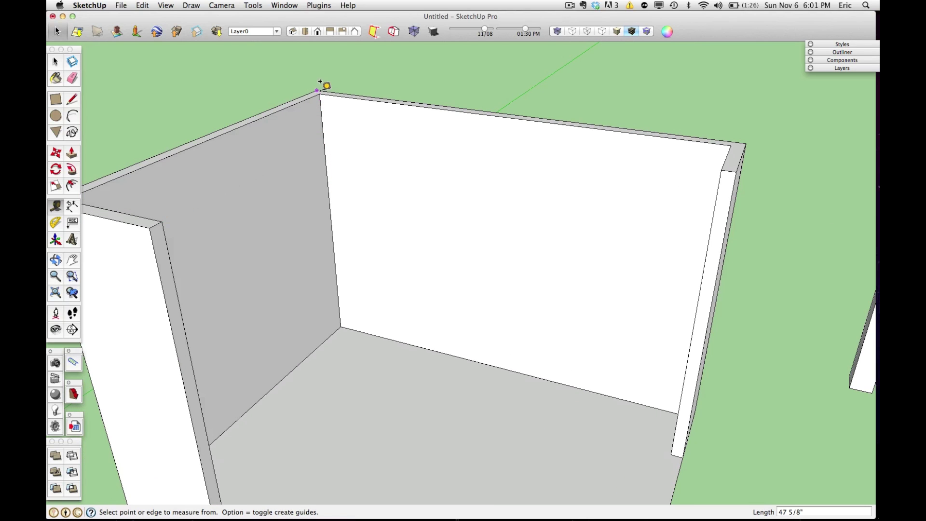
{"action": "left_click", "coordinate": [326, 144]}
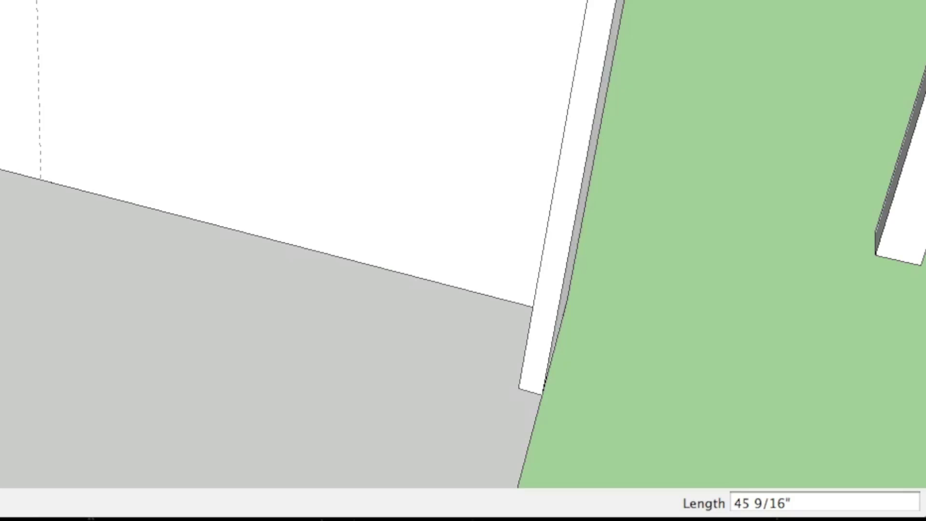
{"action": "type", "text": "50 3/4\""}
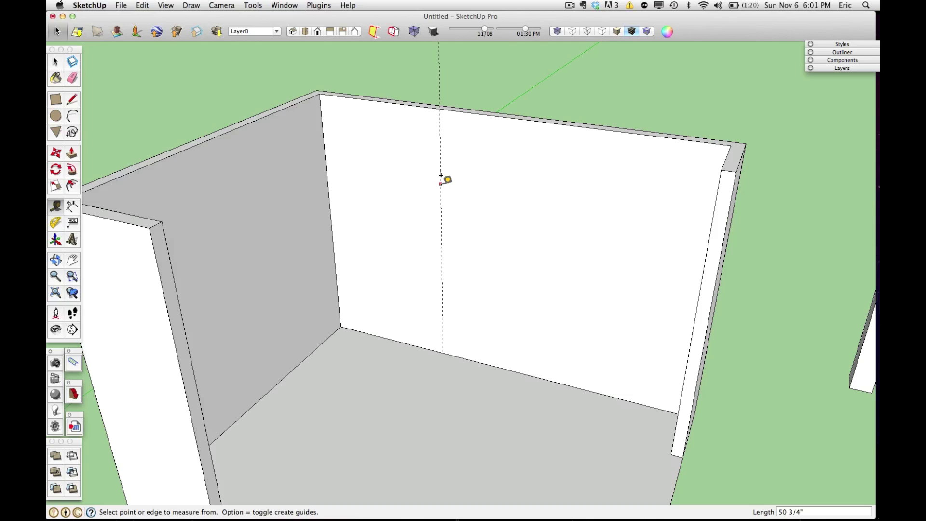
- Add a second vertical guide 42 3/8" to the right of the first
{"action": "left_click", "coordinate": [441, 205]}
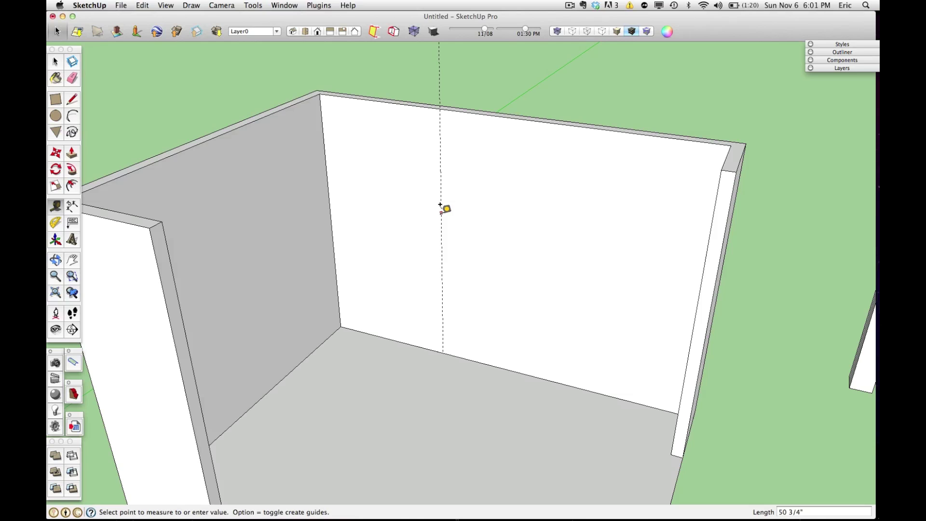
{"action": "left_click", "coordinate": [534, 213]}
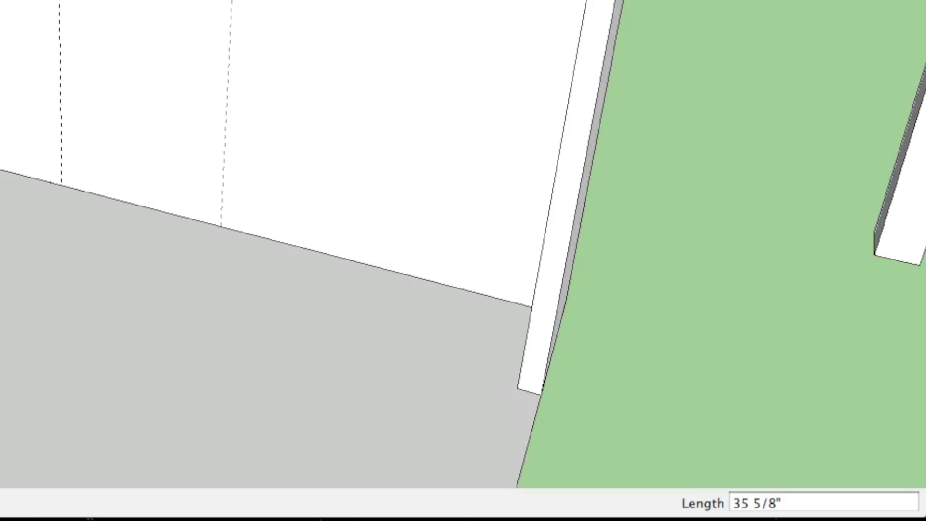
{"action": "type", "text": "42 3/8\""}
{"action": "key", "text": "Return"}
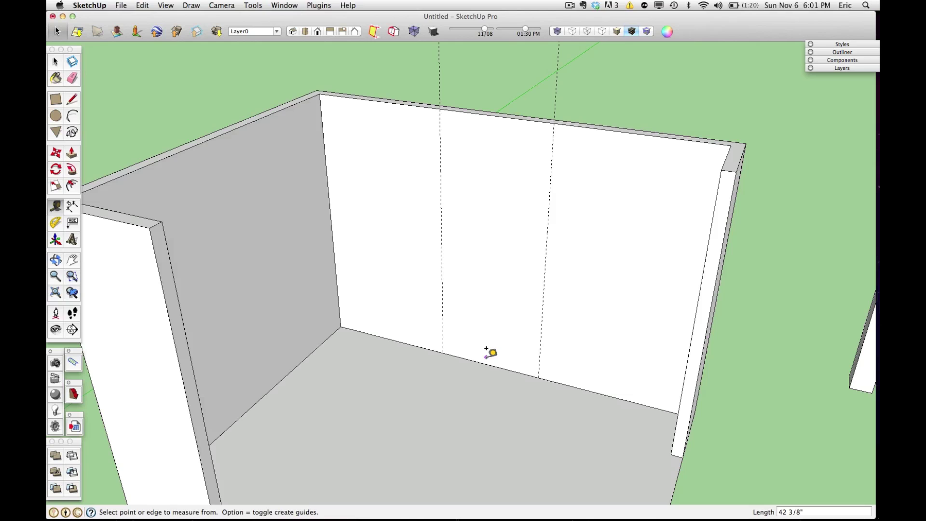
- Place horizontal guides on the back wall at 42" above the floor and 42" higher
{"action": "left_click", "coordinate": [466, 359]}
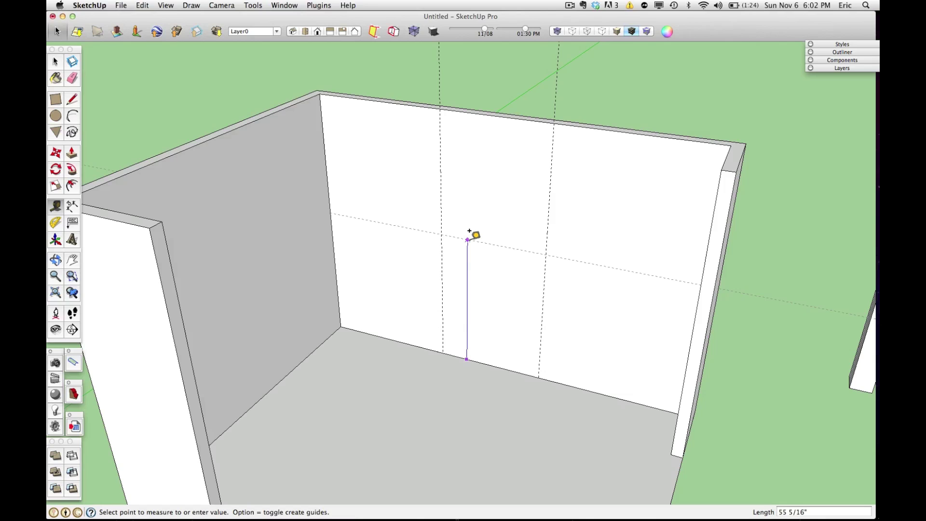
{"action": "type", "text": "42"}
{"action": "key", "text": "Return"}
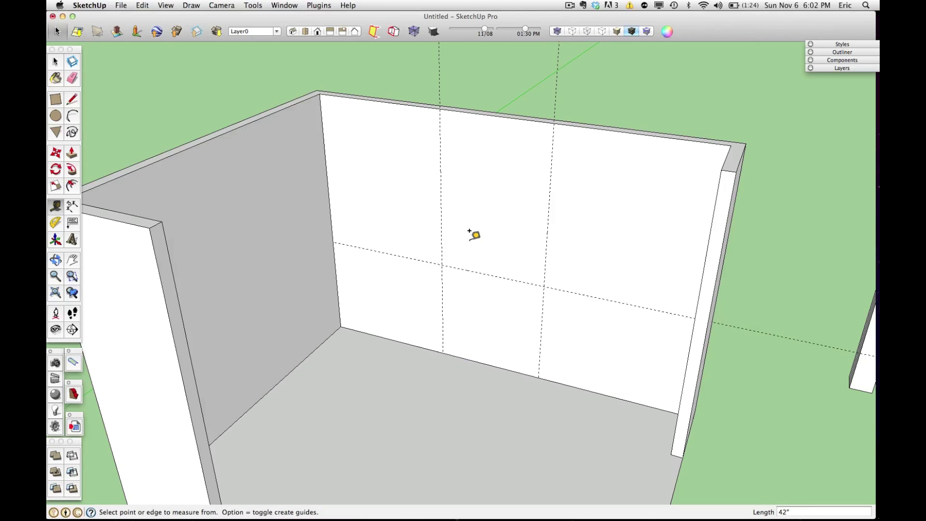
{"action": "left_click", "coordinate": [497, 276]}
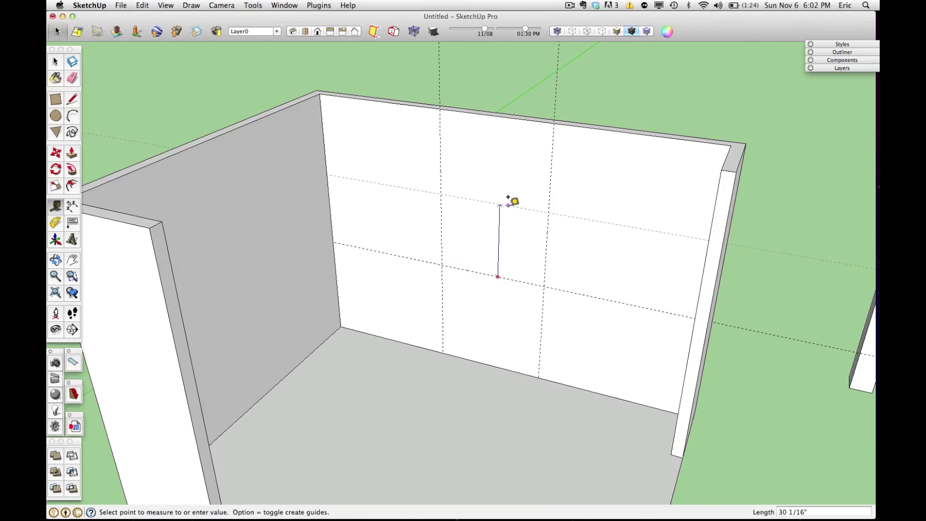
{"action": "type", "text": "42\""}
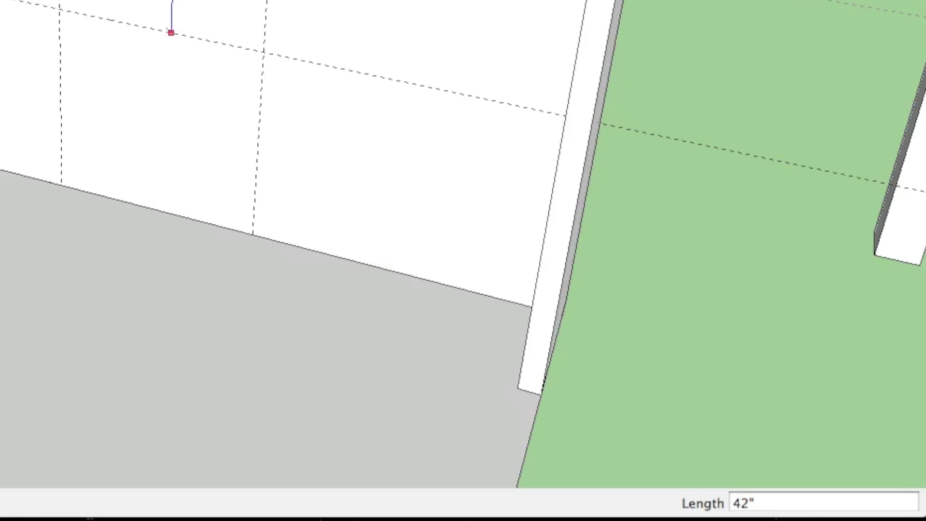
{"action": "key", "text": "Return"}
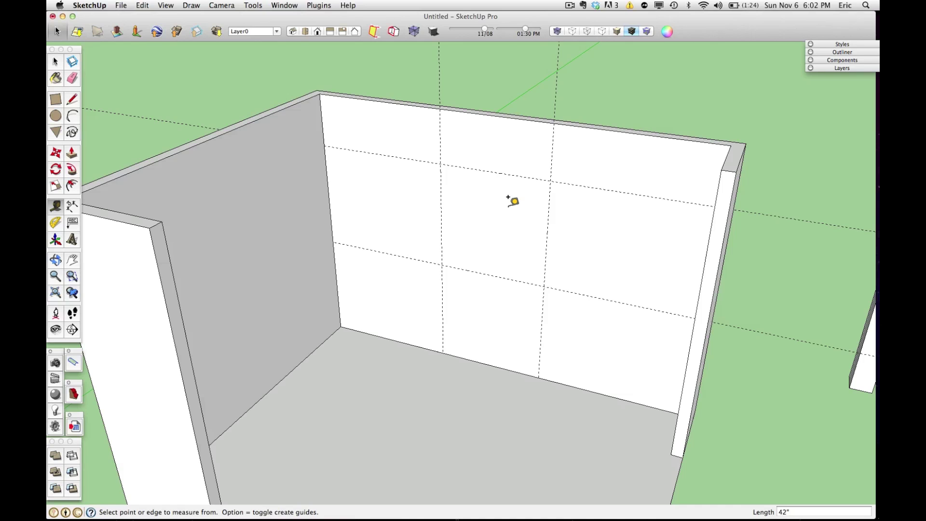
- Draw a rectangle between opposite guide intersections on the back wall as the window outline
{"action": "key", "text": "space"}
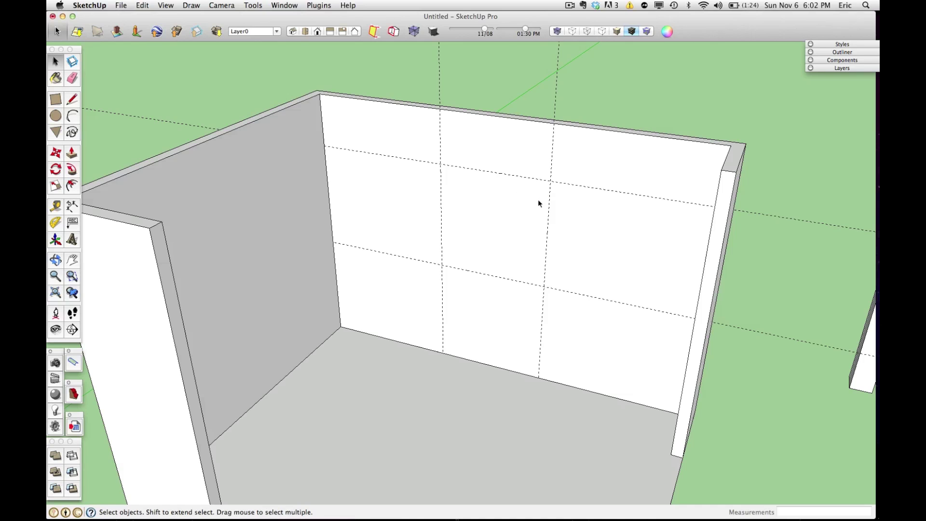
{"action": "key", "text": "super+a"}
{"action": "key", "text": "r"}
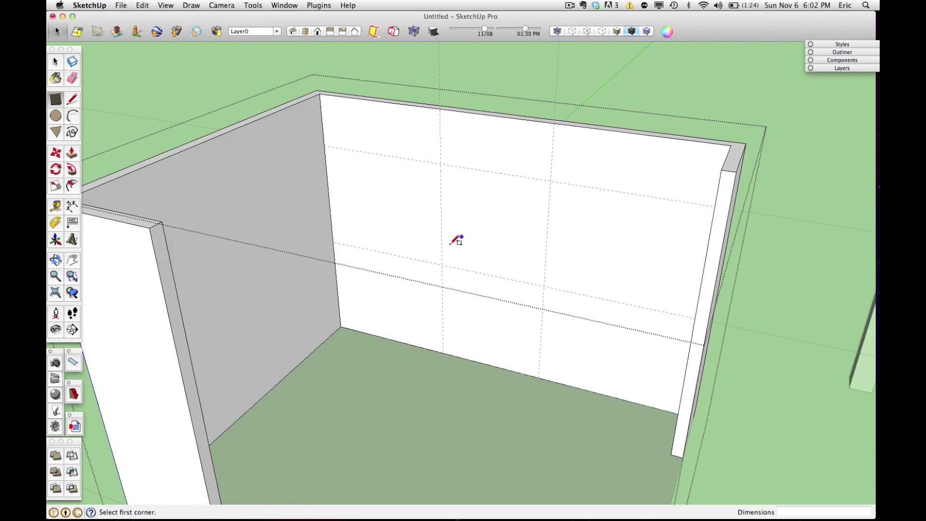
{"action": "left_click", "coordinate": [442, 265]}
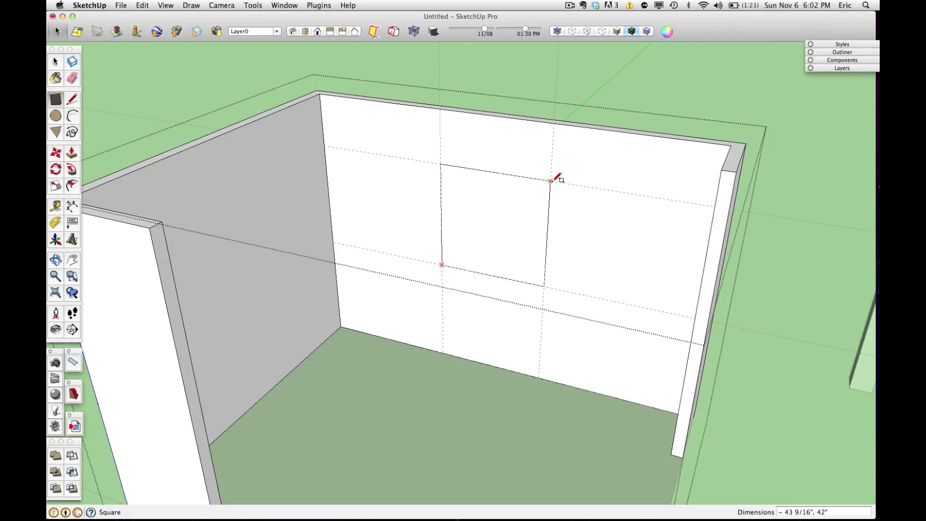
{"action": "left_click", "coordinate": [550, 181]}
{"action": "middle_click_drag", "start_coordinate": [577, 212], "coordinate": [565, 145]}
{"action": "key", "text": "space"}
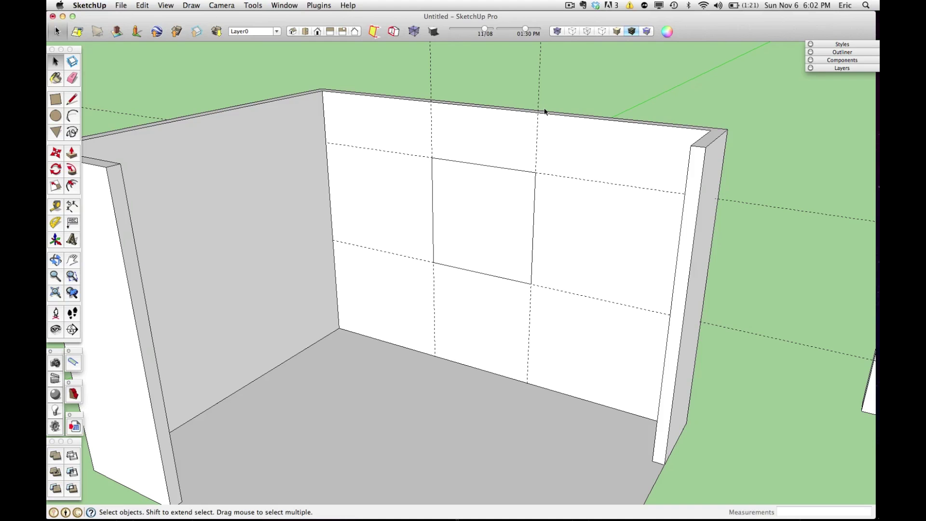
{"action": "scroll", "coordinate": [545, 112], "scroll_direction": "down", "scroll_amount": 5}
- Place a floor guide 140" out from the wall/floor edge
{"action": "mouse_move", "coordinate": [544, 109]}
{"action": "middle_mouse_down"}
{"action": "mouse_move", "coordinate": [552, 157]}
{"action": "mouse_move", "coordinate": [549, 124]}
{"action": "middle_mouse_up"}
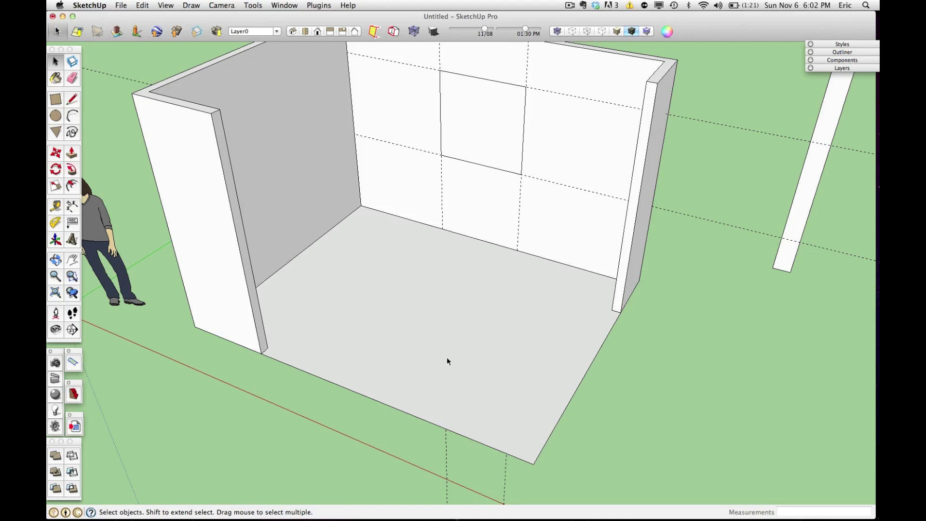
{"action": "key", "text": "t"}
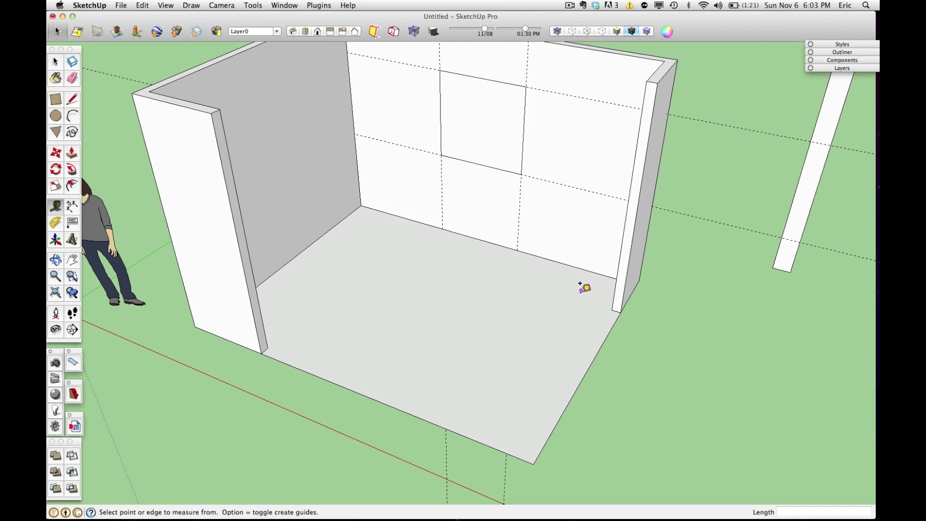
{"action": "mouse_move", "coordinate": [485, 276]}
{"action": "middle_mouse_down"}
{"action": "mouse_move", "coordinate": [591, 302]}
{"action": "mouse_move", "coordinate": [607, 184]}
{"action": "middle_mouse_up"}
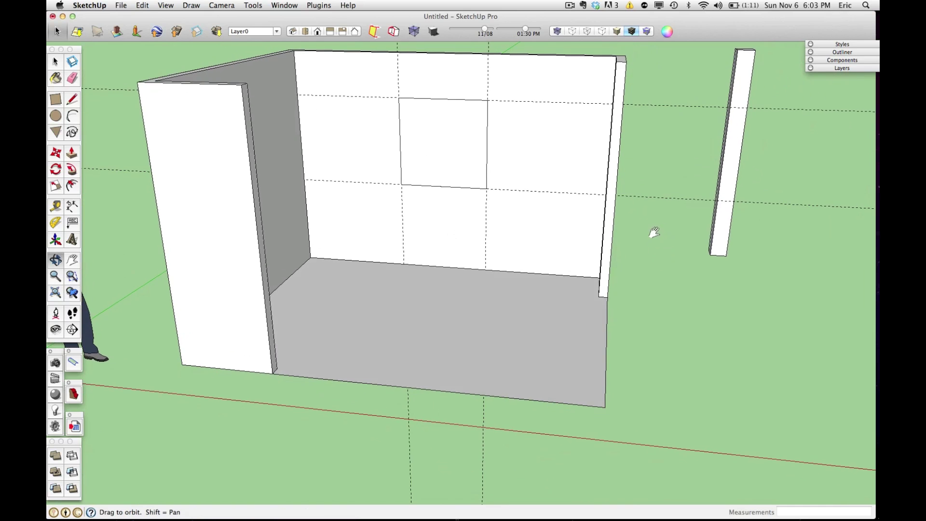
{"action": "middle_click_drag", "start_coordinate": [654, 232], "coordinate": [544, 343]}
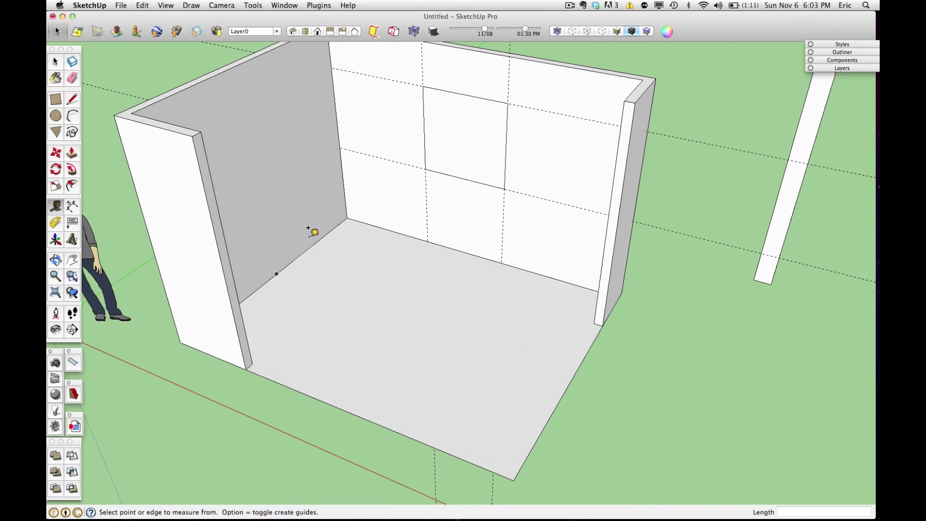
{"action": "left_click", "coordinate": [297, 250]}
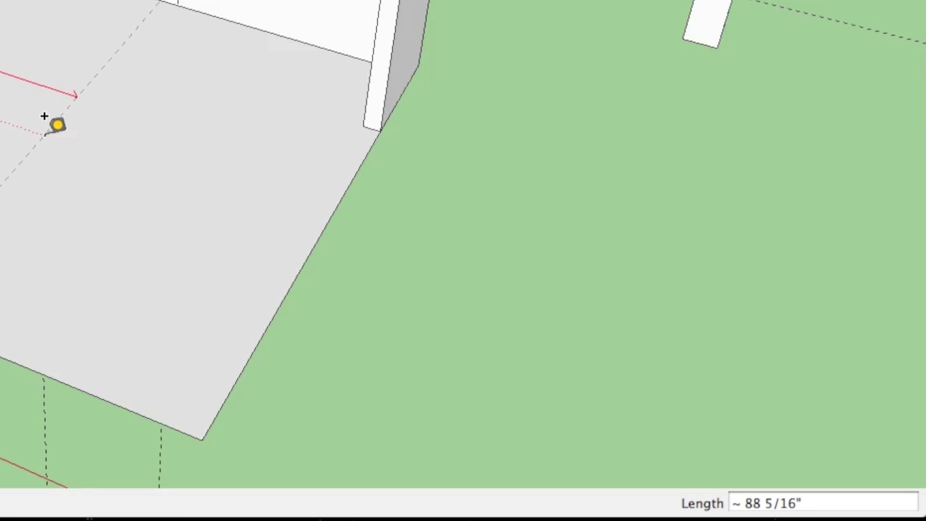
{"action": "type", "text": "140"}
{"action": "key", "text": "Return"}
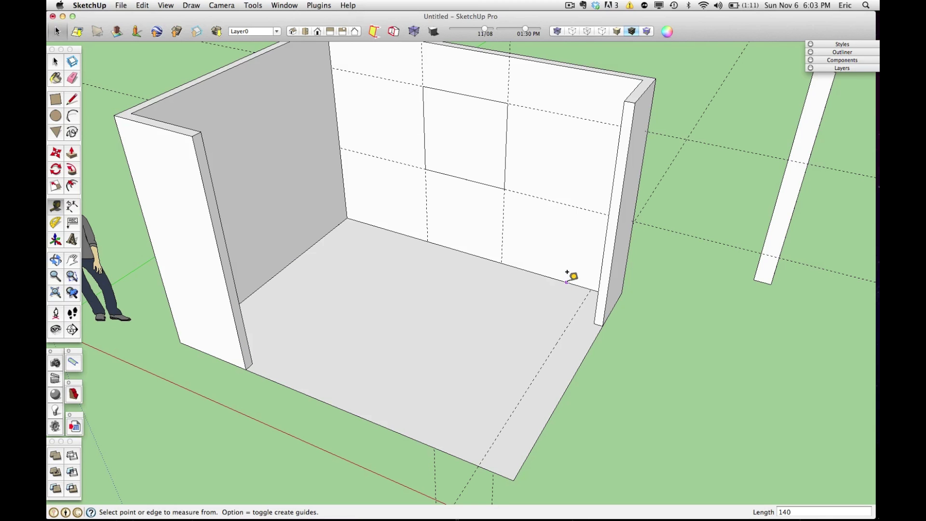
- Place a floor guide 113 1/2" out from the back wall's base edge
{"action": "left_click", "coordinate": [552, 277]}
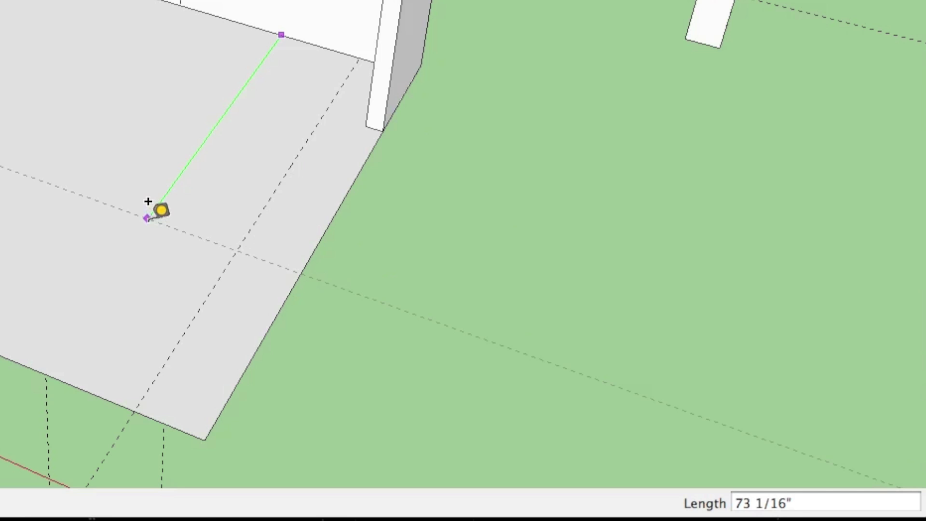
{"action": "type", "text": "113 1/2\""}
{"action": "key", "text": "Return"}
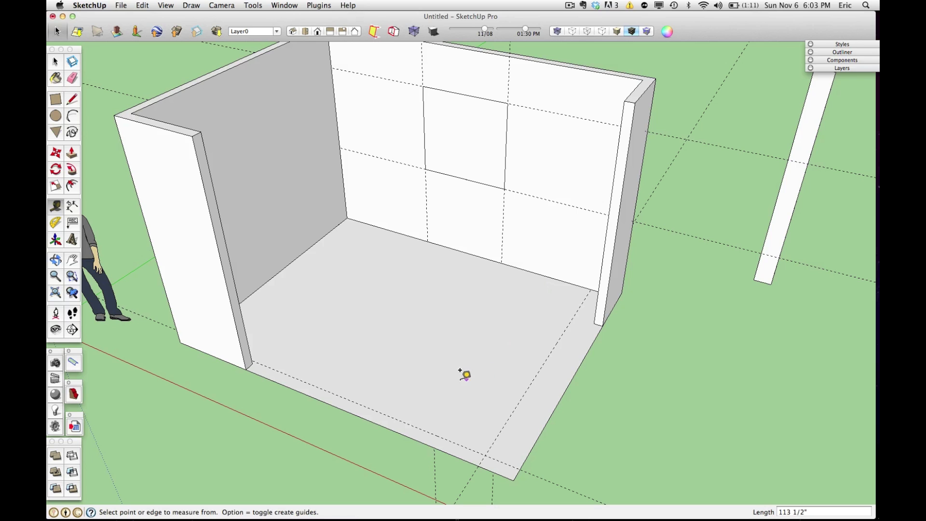
{"action": "middle_click_drag", "start_coordinate": [464, 375], "coordinate": [529, 343]}
{"action": "scroll", "coordinate": [529, 344], "scroll_direction": "up", "scroll_amount": 5}
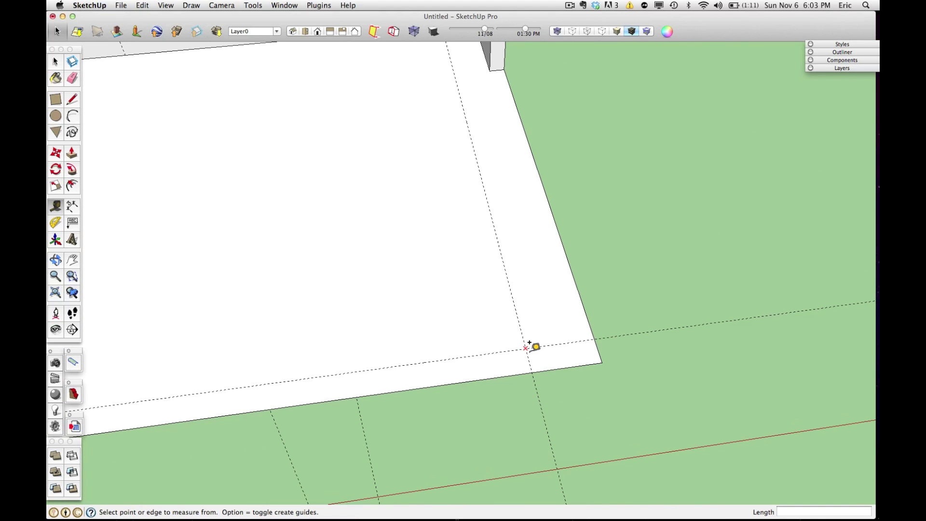
{"action": "scroll", "coordinate": [533, 345], "scroll_direction": "down", "scroll_amount": 5}
{"action": "middle_click_drag", "start_coordinate": [559, 284], "coordinate": [495, 390]}
- Move the post by its base corner onto the guide crossing at the floor's front corner
{"action": "key", "text": "space"}
{"action": "left_click", "coordinate": [557, 95]}
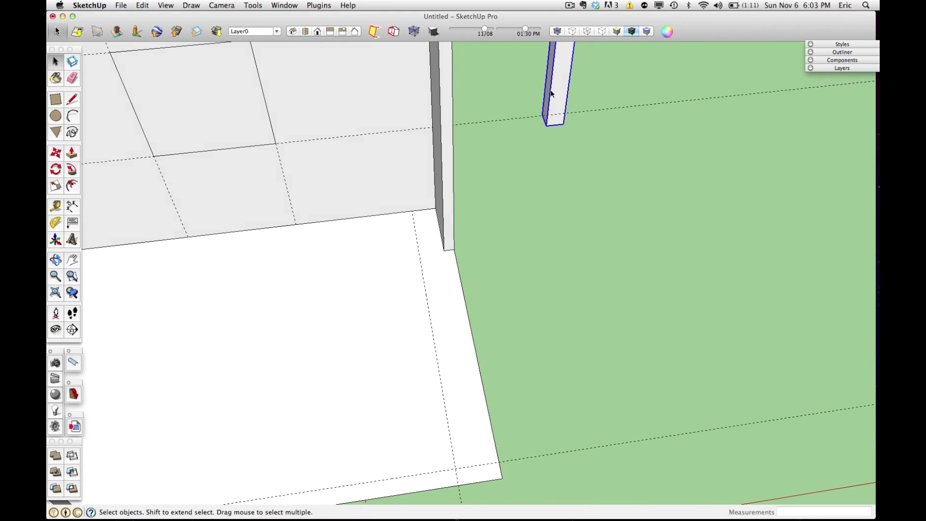
{"action": "key", "text": "m"}
{"action": "scroll", "coordinate": [543, 97], "scroll_direction": "up", "scroll_amount": 5}
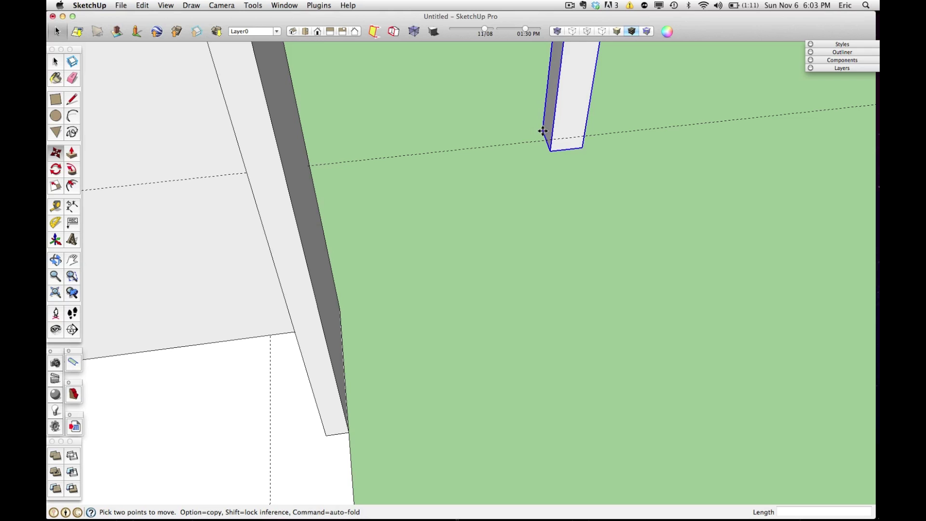
{"action": "left_click", "coordinate": [542, 131]}
{"action": "scroll", "coordinate": [543, 131], "scroll_direction": "down", "scroll_amount": 5}
{"action": "scroll", "coordinate": [519, 184], "scroll_direction": "up", "scroll_amount": 4}
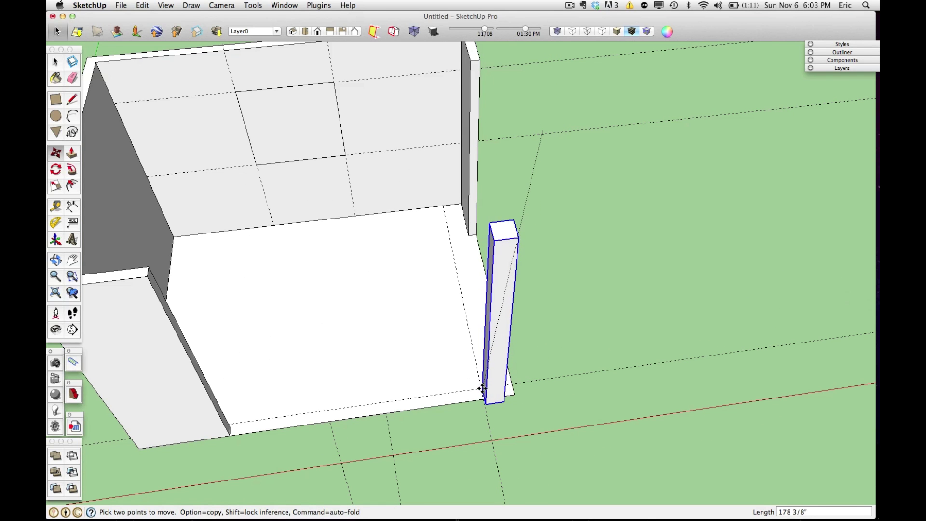
{"action": "middle_click_drag", "start_coordinate": [483, 388], "coordinate": [569, 341]}
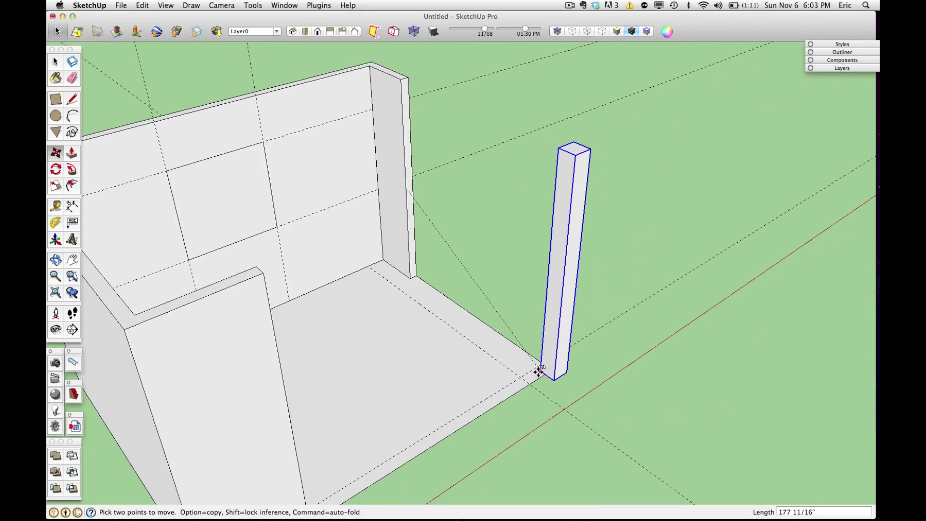
{"action": "left_click", "coordinate": [531, 375]}
{"action": "middle_click_drag", "start_coordinate": [589, 368], "coordinate": [256, 341]}
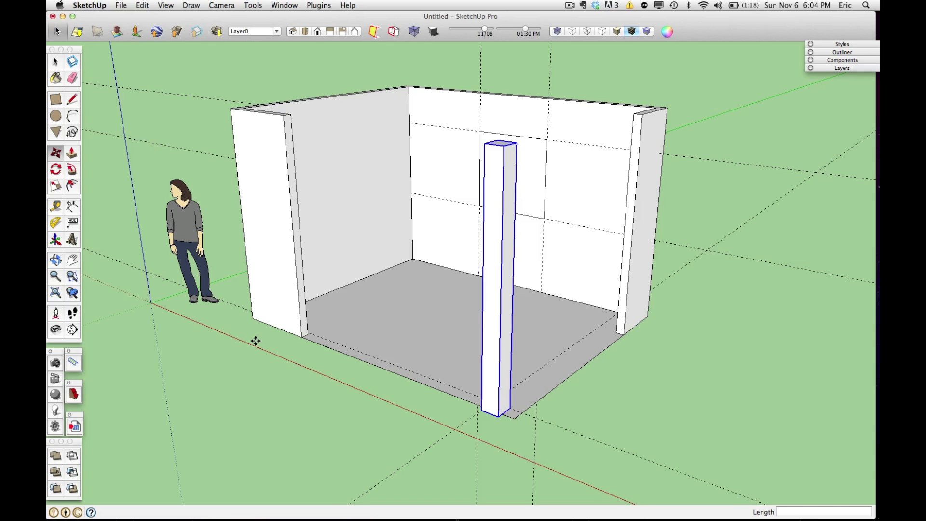
- Place a guide point 52" out from the left wall's inner corner, cancelling a stray measurement
{"action": "scroll", "coordinate": [290, 338], "scroll_direction": "up", "scroll_amount": 5}
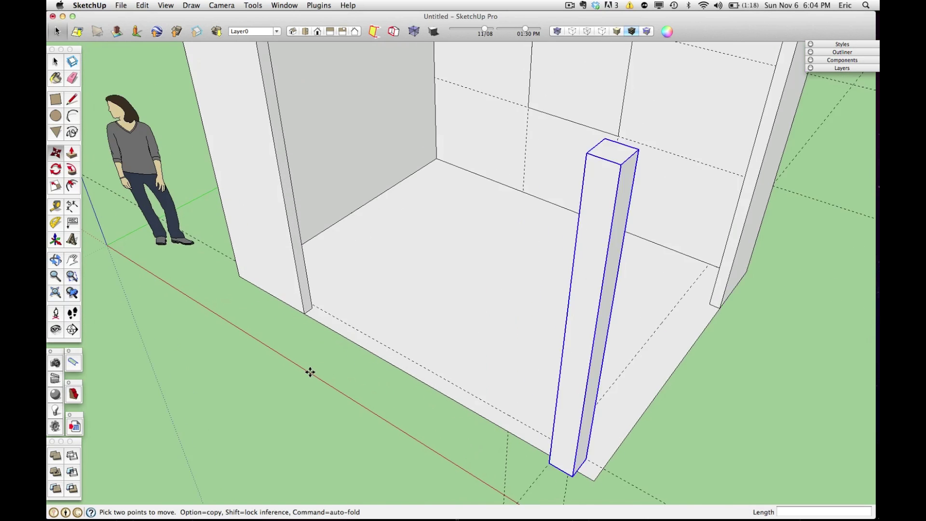
{"action": "scroll", "coordinate": [311, 372], "scroll_direction": "up", "scroll_amount": 3}
{"action": "middle_click_drag", "start_coordinate": [378, 343], "coordinate": [337, 443]}
{"action": "key", "text": "t"}
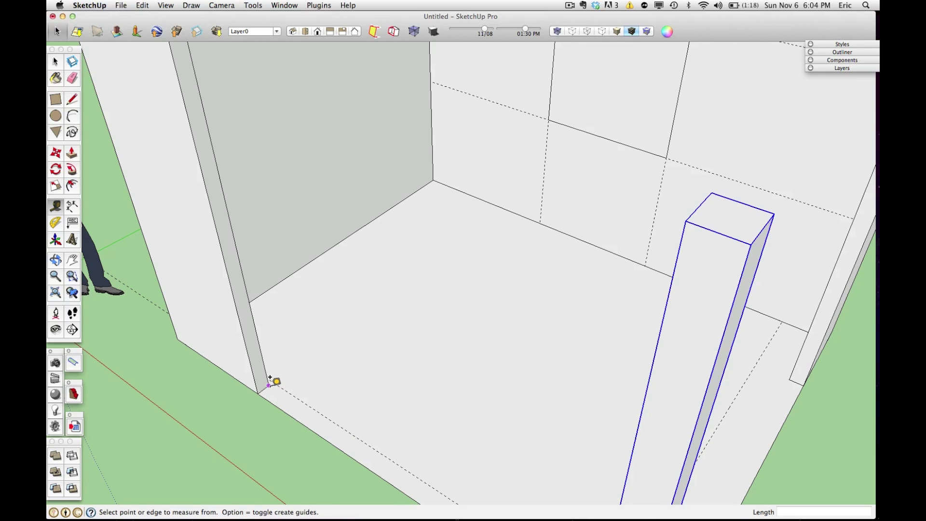
{"action": "left_click", "coordinate": [270, 379]}
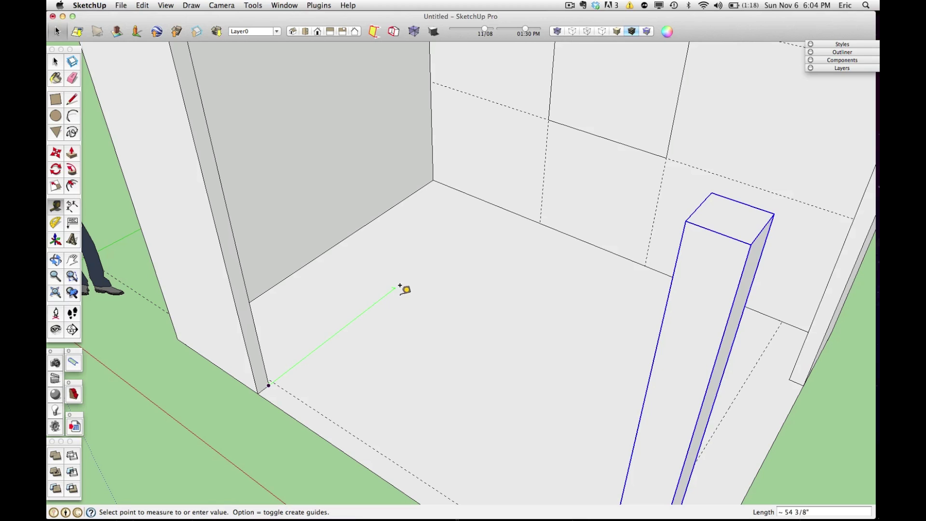
{"action": "type", "text": "52"}
{"action": "key", "text": "Return"}
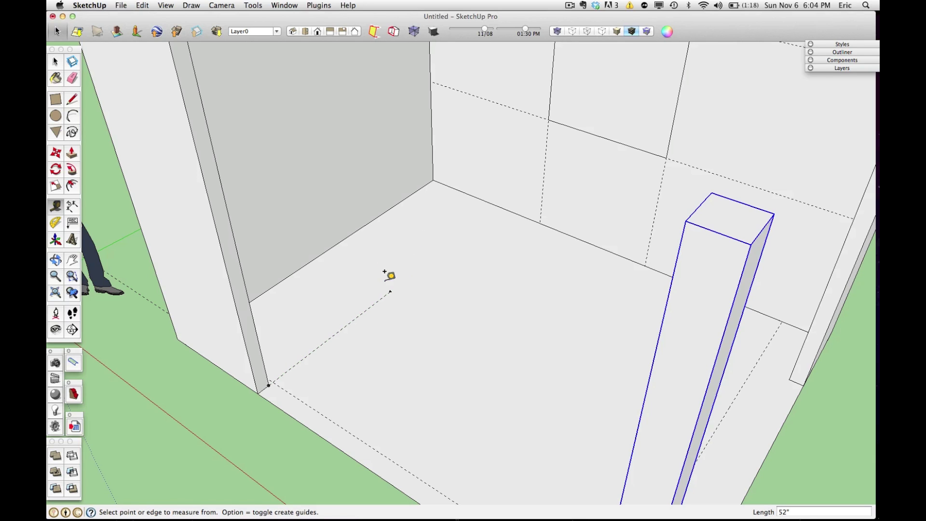
{"action": "left_click", "coordinate": [333, 246]}
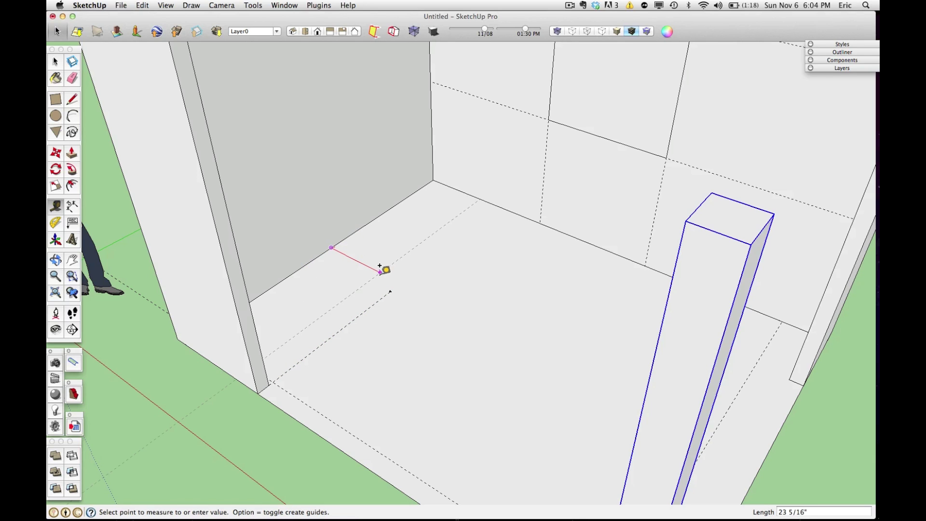
{"action": "key", "text": "Escape"}
- Place a guide point 22 1/4" out from the post's base corner
{"action": "middle_click", "coordinate": [406, 299]}
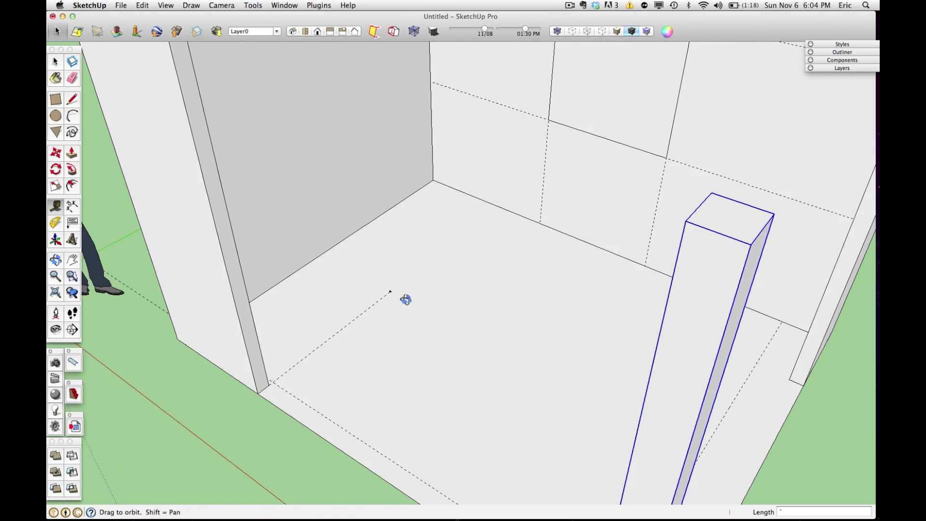
{"action": "middle_click_drag", "start_coordinate": [406, 299], "coordinate": [302, 151]}
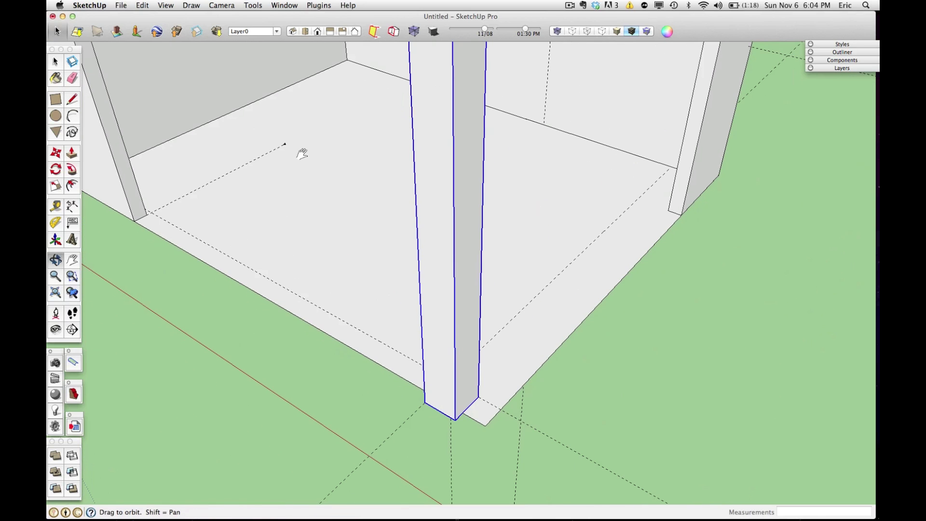
{"action": "left_click", "coordinate": [425, 397]}
{"action": "left_click", "coordinate": [331, 342]}
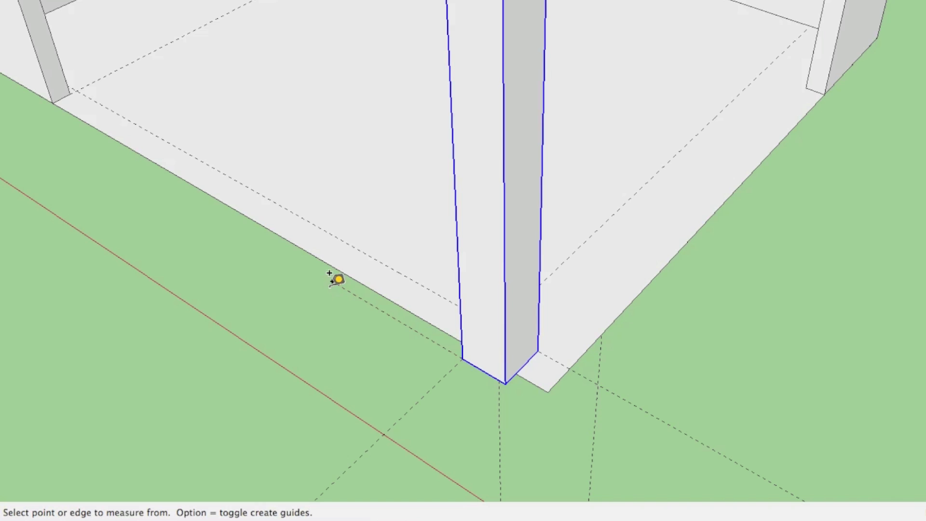
{"action": "middle_click_drag", "start_coordinate": [256, 325], "coordinate": [302, 358]}
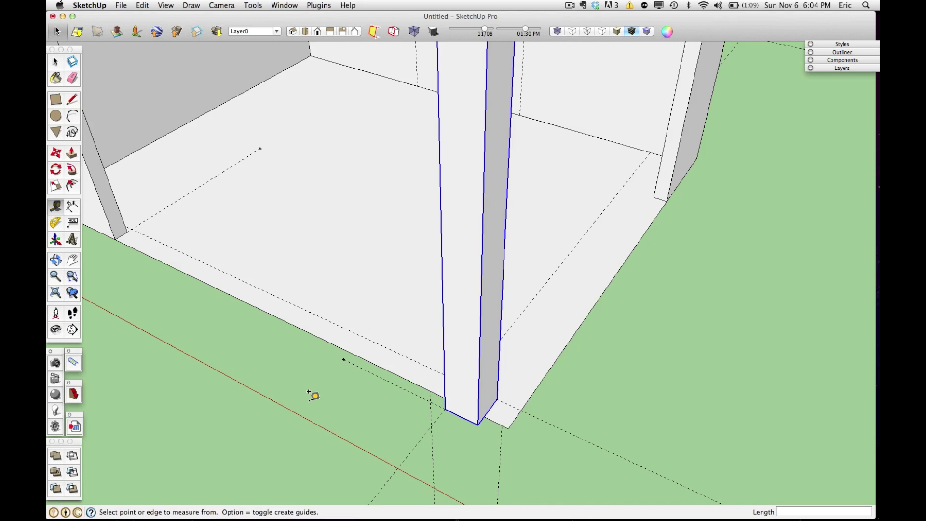
{"action": "scroll", "coordinate": [313, 393], "scroll_direction": "down", "scroll_amount": 5}
{"action": "middle_click_drag", "start_coordinate": [314, 393], "coordinate": [375, 435]}
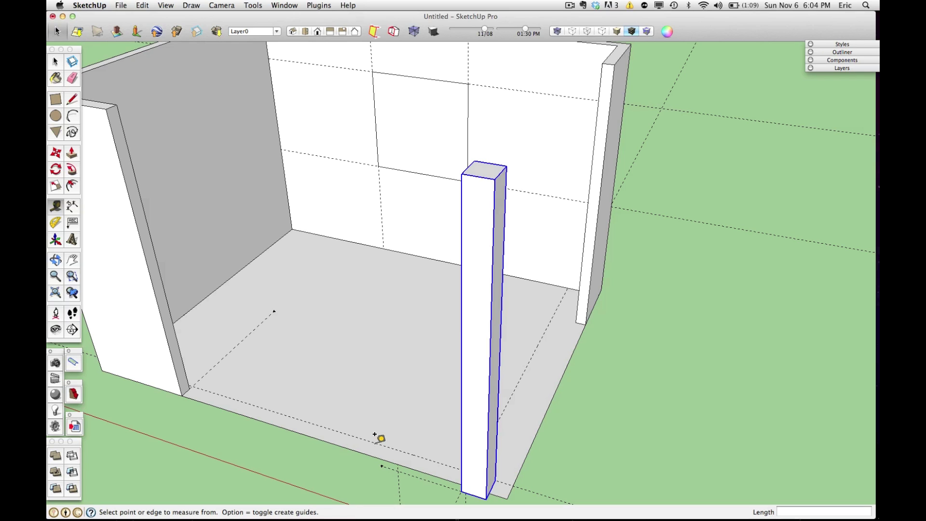
- Erase the lower and upper horizontal guides from the back wall
{"action": "middle_click_drag", "start_coordinate": [376, 433], "coordinate": [427, 441]}
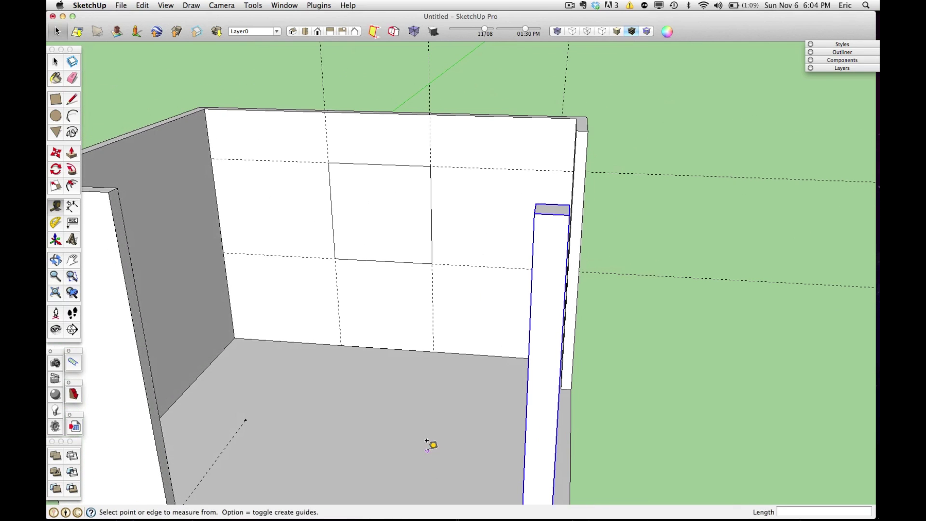
{"action": "key", "text": "e"}
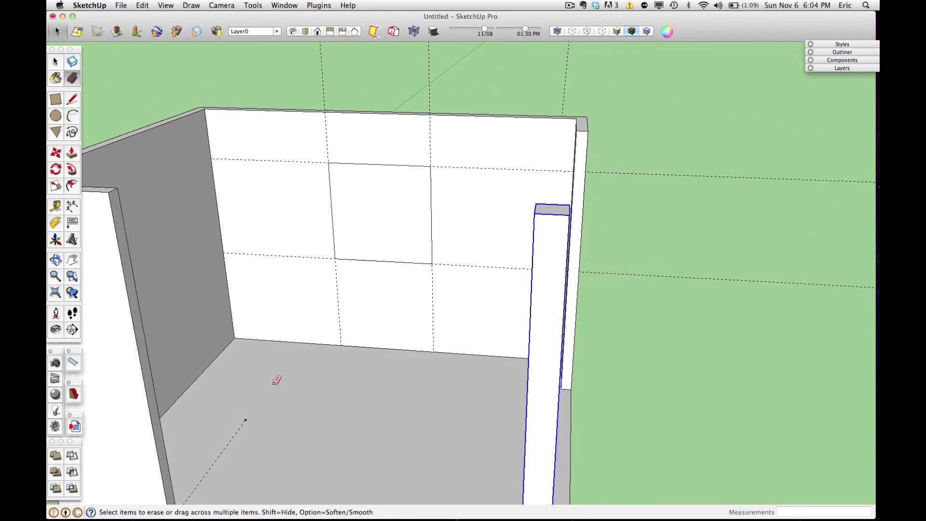
{"action": "left_click", "coordinate": [283, 255]}
{"action": "left_click", "coordinate": [292, 161]}
{"action": "scroll", "coordinate": [299, 163], "scroll_direction": "down", "scroll_amount": 3}
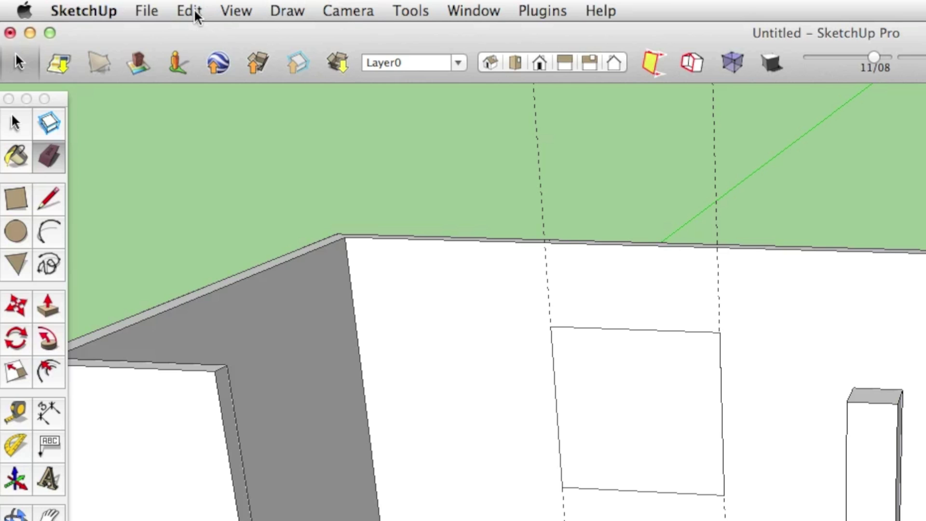
{"action": "left_click", "coordinate": [146, 4]}
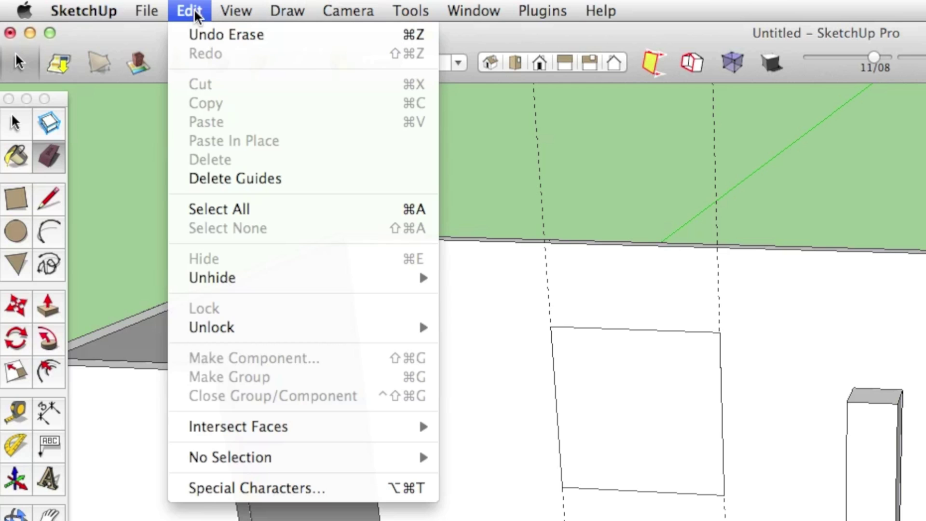
{"action": "left_click", "coordinate": [250, 183]}
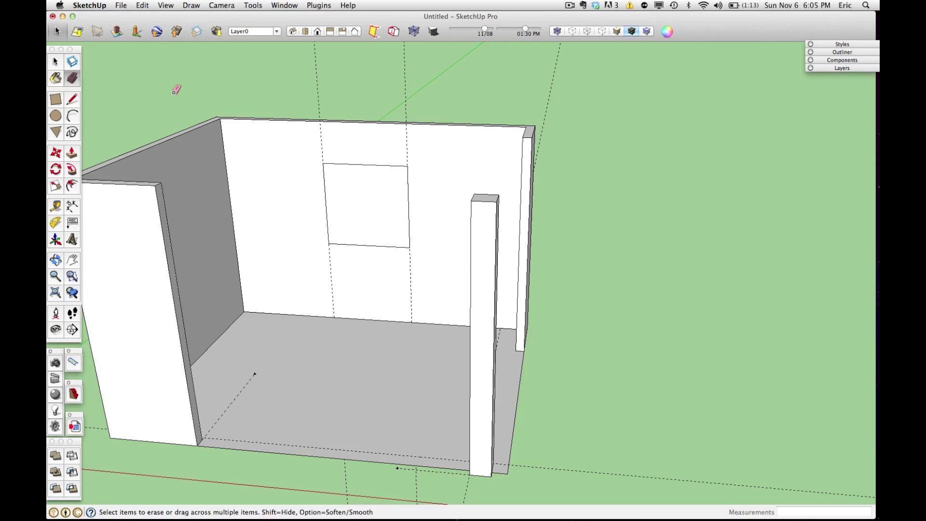
{"action": "left_click", "coordinate": [171, 10]}
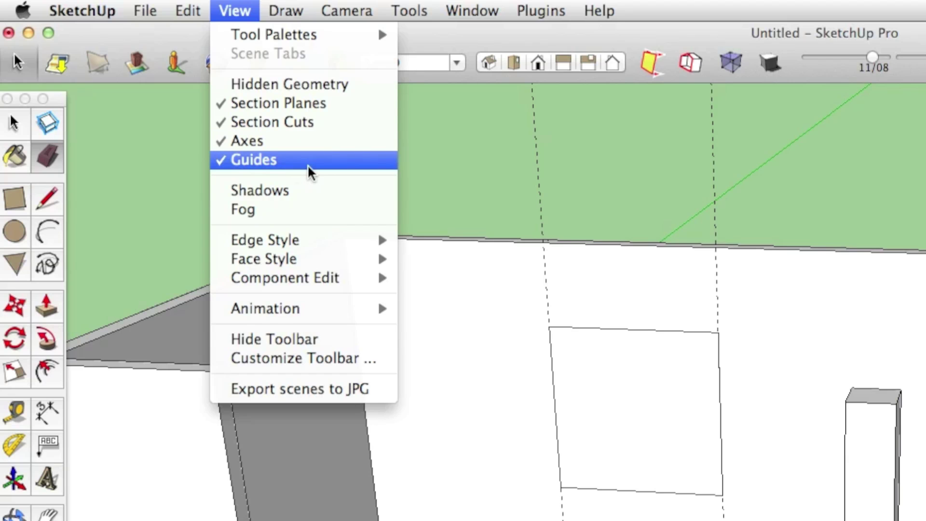
{"action": "left_click", "coordinate": [309, 163]}
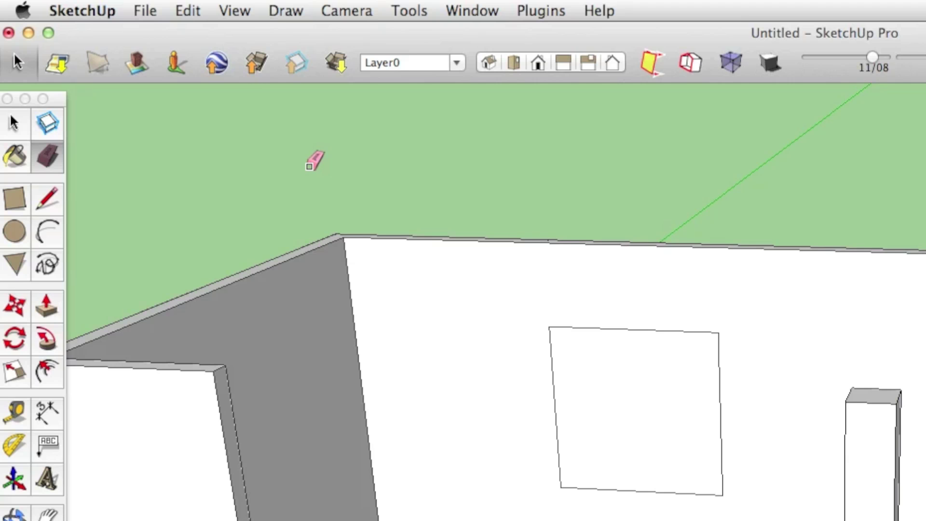
{"action": "left_click", "coordinate": [248, 11]}
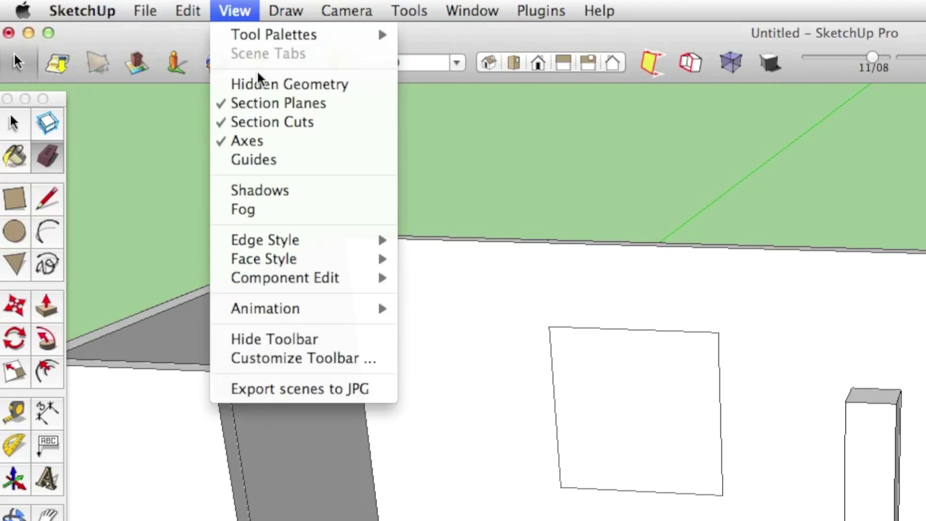
{"action": "left_click", "coordinate": [287, 160]}
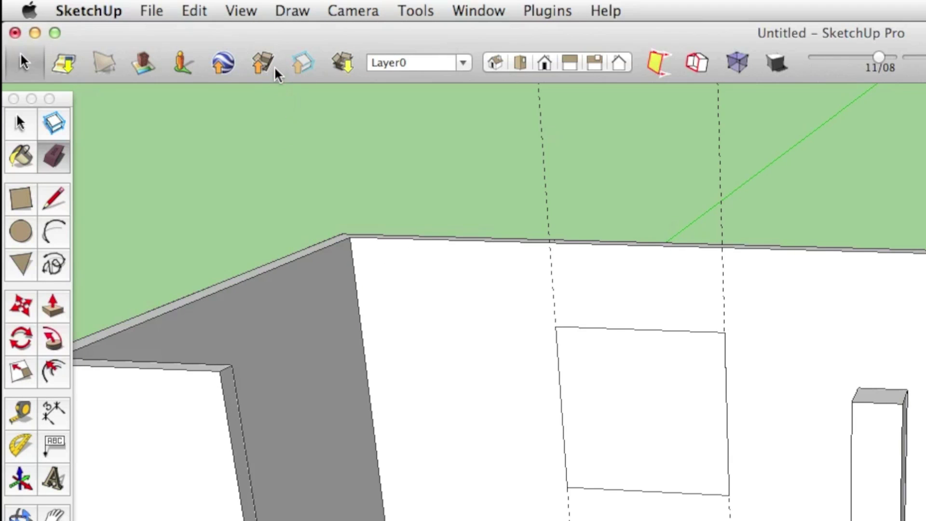
{"action": "left_click", "coordinate": [199, 12]}
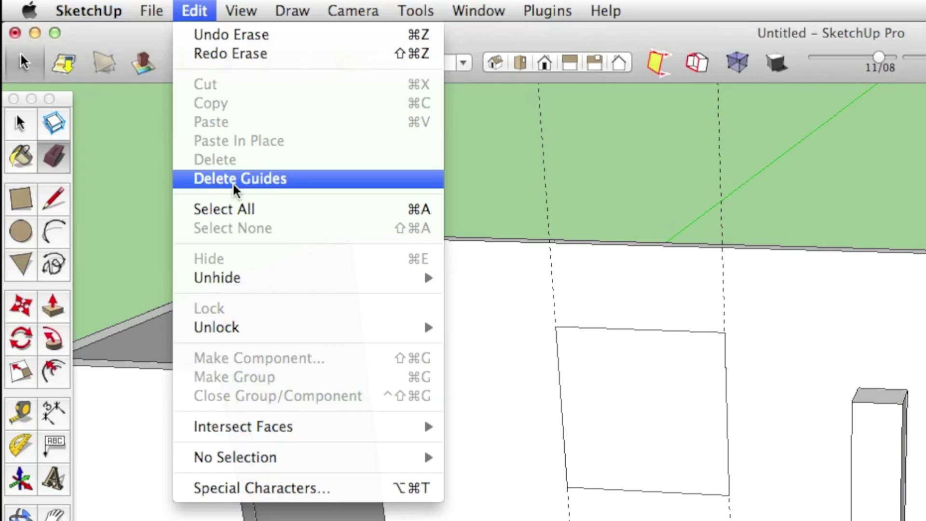
{"action": "mouse_move", "coordinate": [231, 6]}
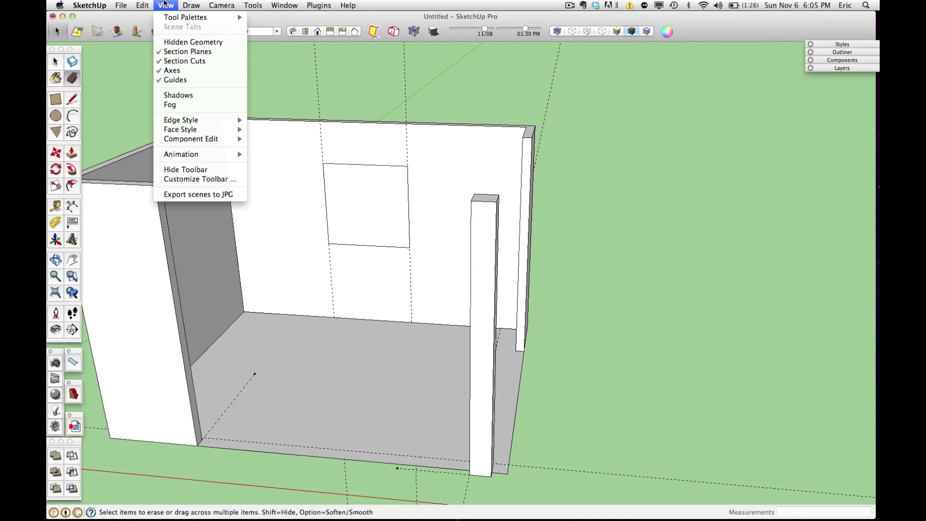
{"action": "left_click", "coordinate": [98, 173]}
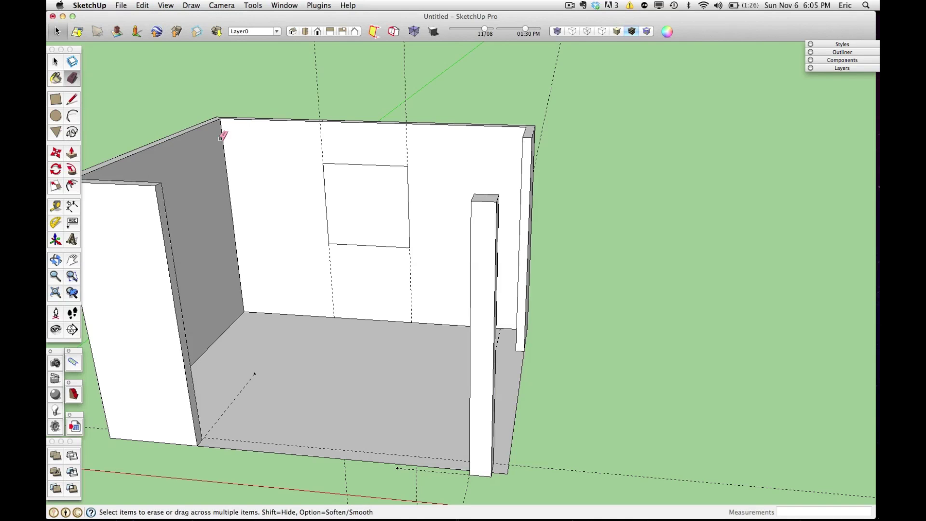
{"action": "key", "text": "o"}
{"action": "left_click_drag", "start_coordinate": [248, 137], "coordinate": [327, 211]}
{"action": "key", "text": "e"}
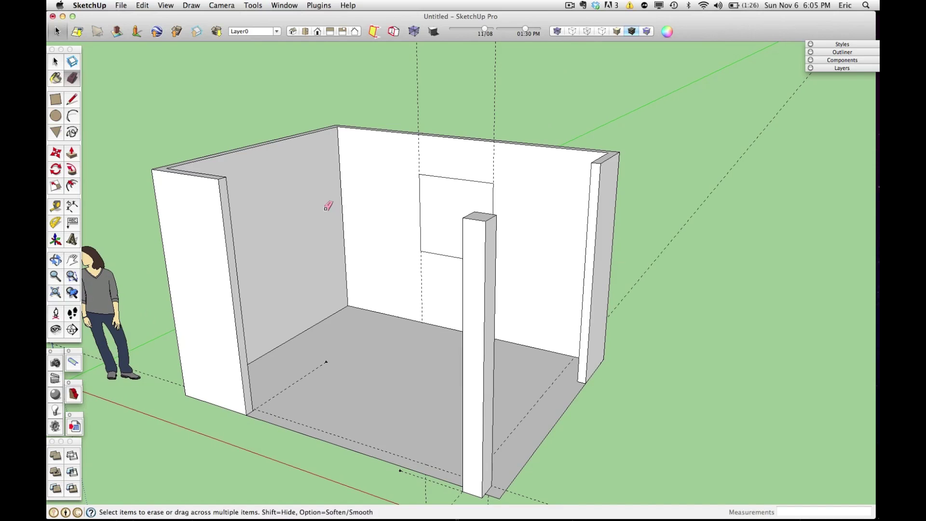